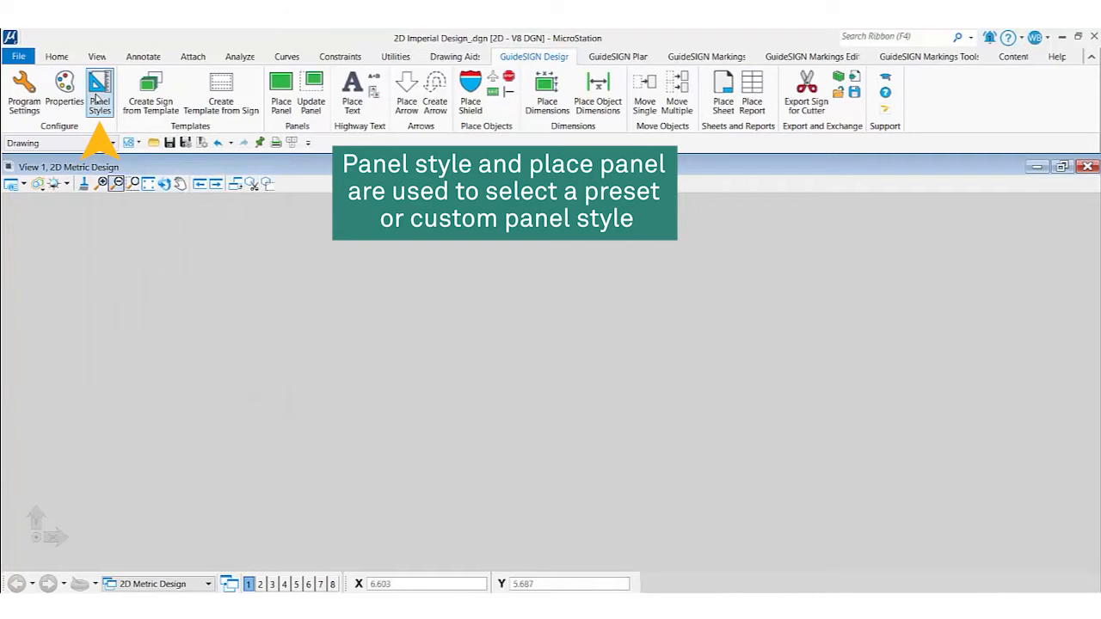
- Place a ground-mounted guide_con_destination panel, 120 by 72 inches, with rounded corners and one horizontal divider in the drawing
{"action": "left_click", "coordinate": [99, 95]}
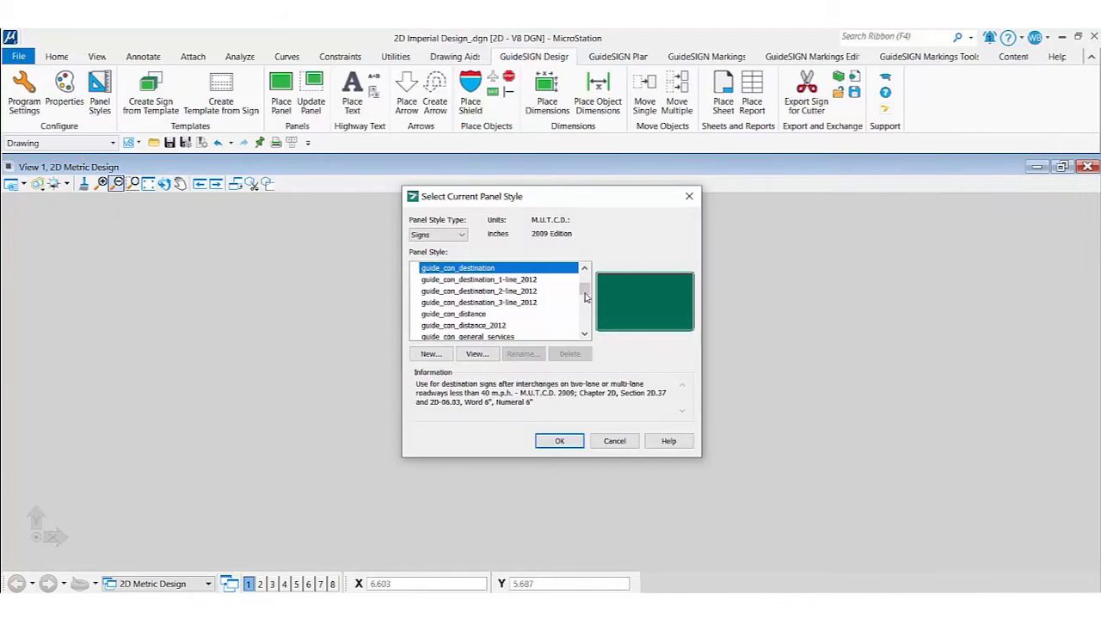
{"action": "left_click", "coordinate": [573, 440]}
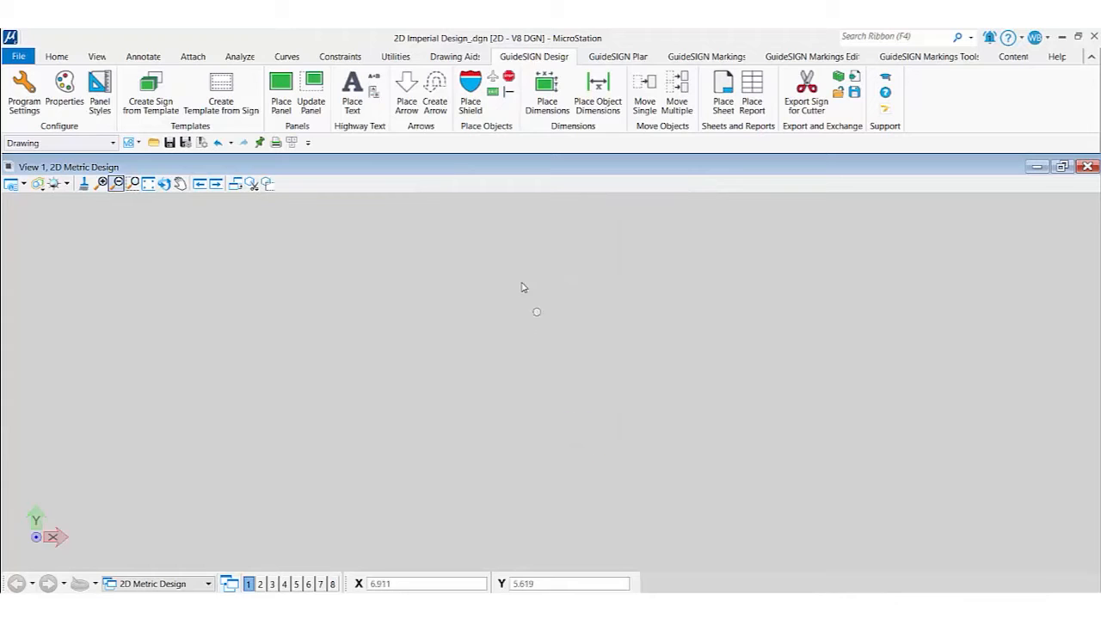
{"action": "left_click", "coordinate": [282, 90]}
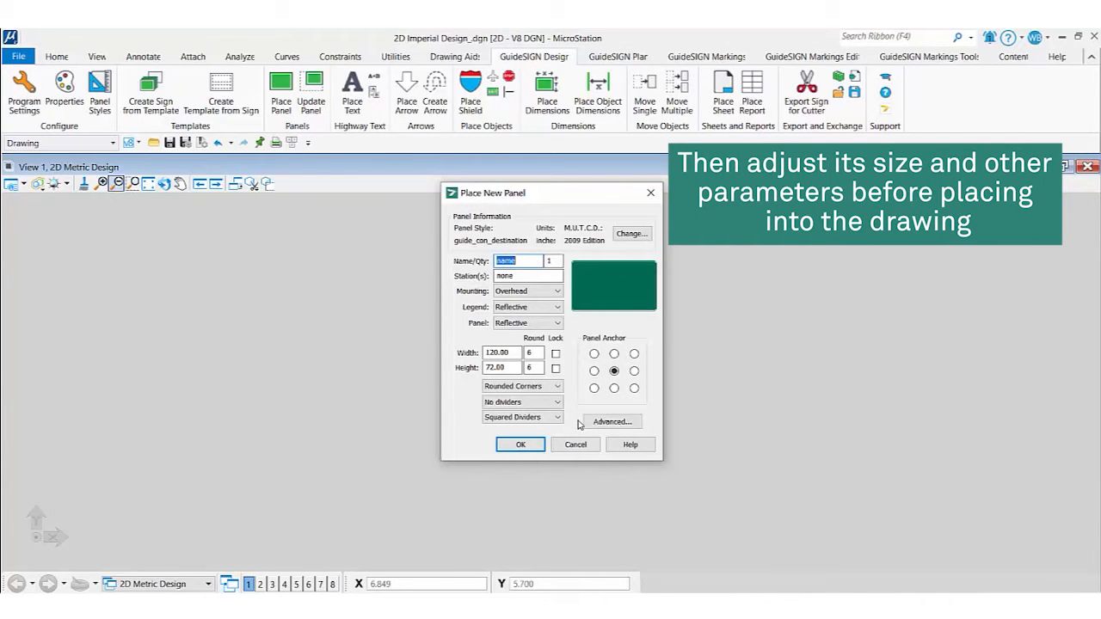
{"action": "left_click", "coordinate": [525, 293]}
{"action": "left_click", "coordinate": [516, 312]}
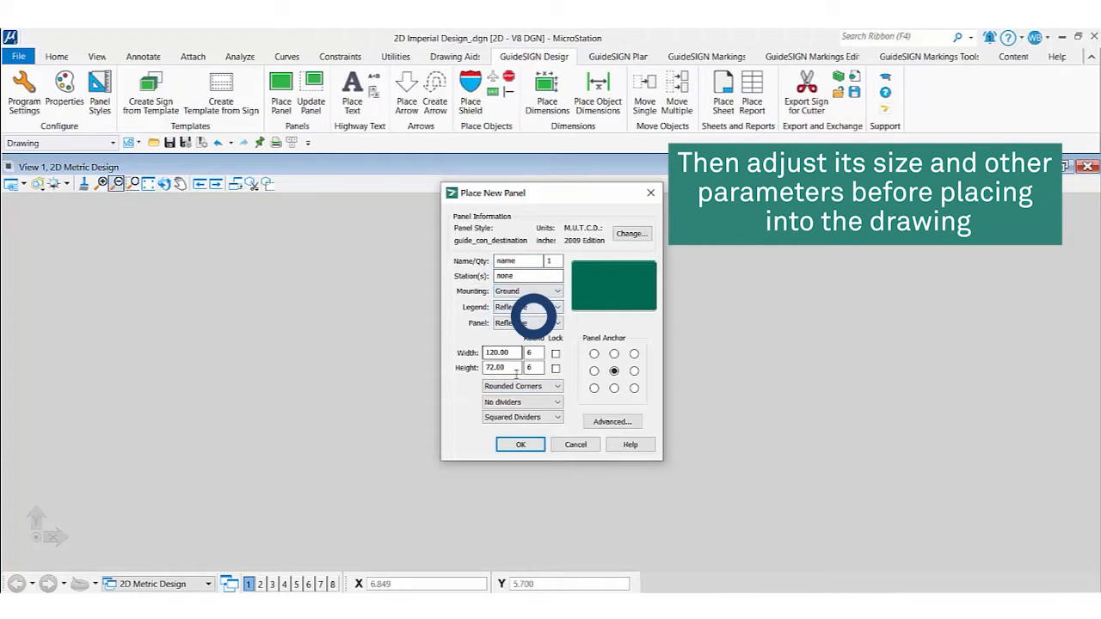
{"action": "left_click", "coordinate": [516, 402]}
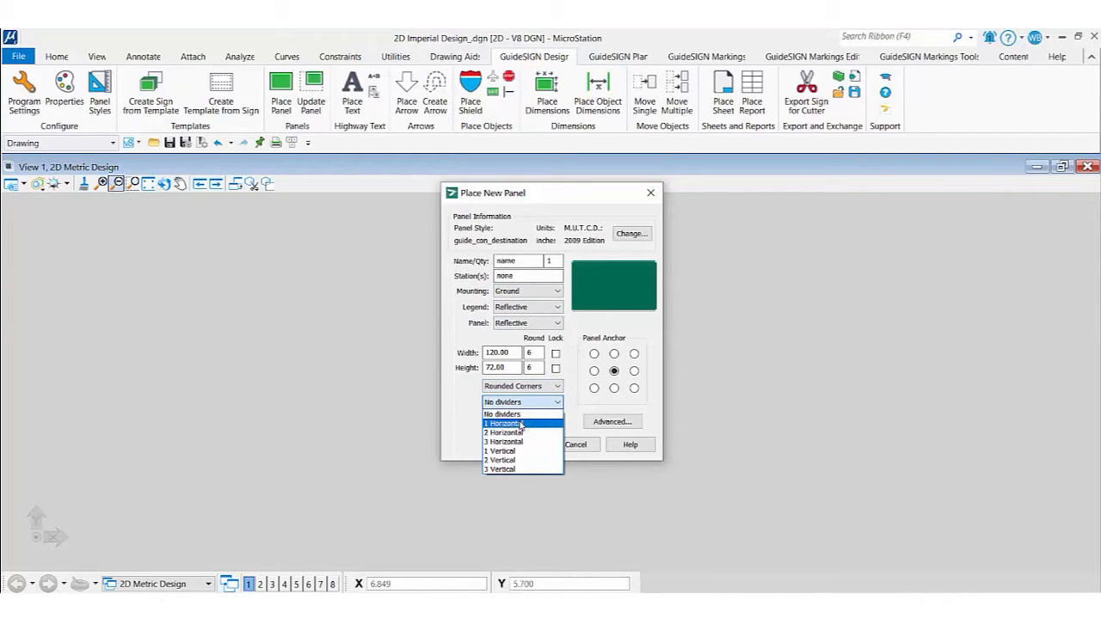
{"action": "left_click", "coordinate": [521, 428]}
{"action": "left_click", "coordinate": [520, 445]}
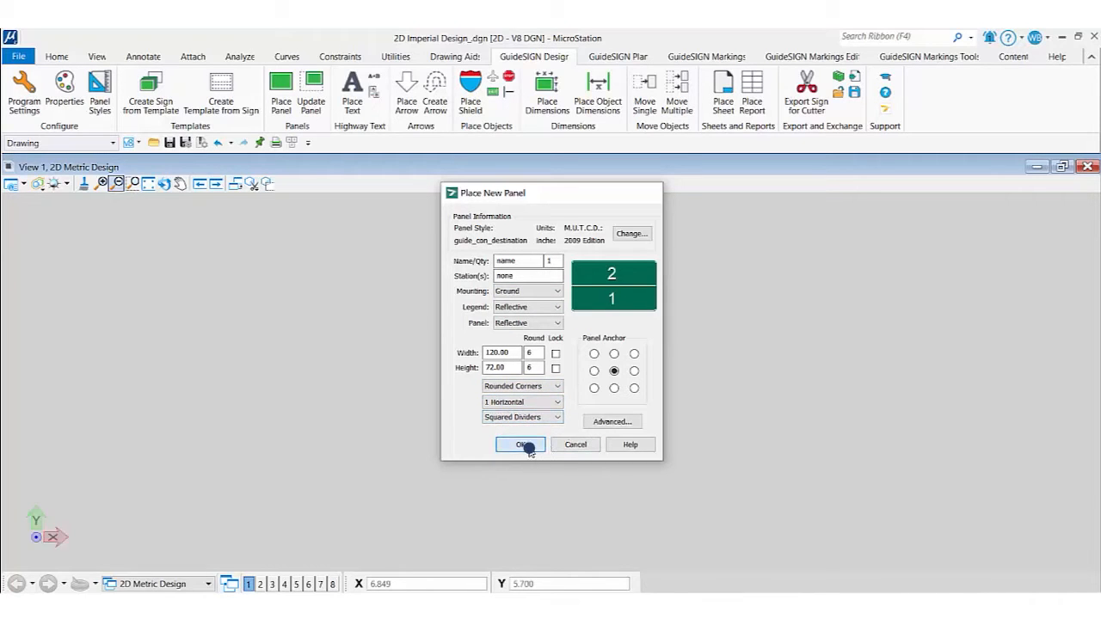
{"action": "left_click", "coordinate": [504, 380]}
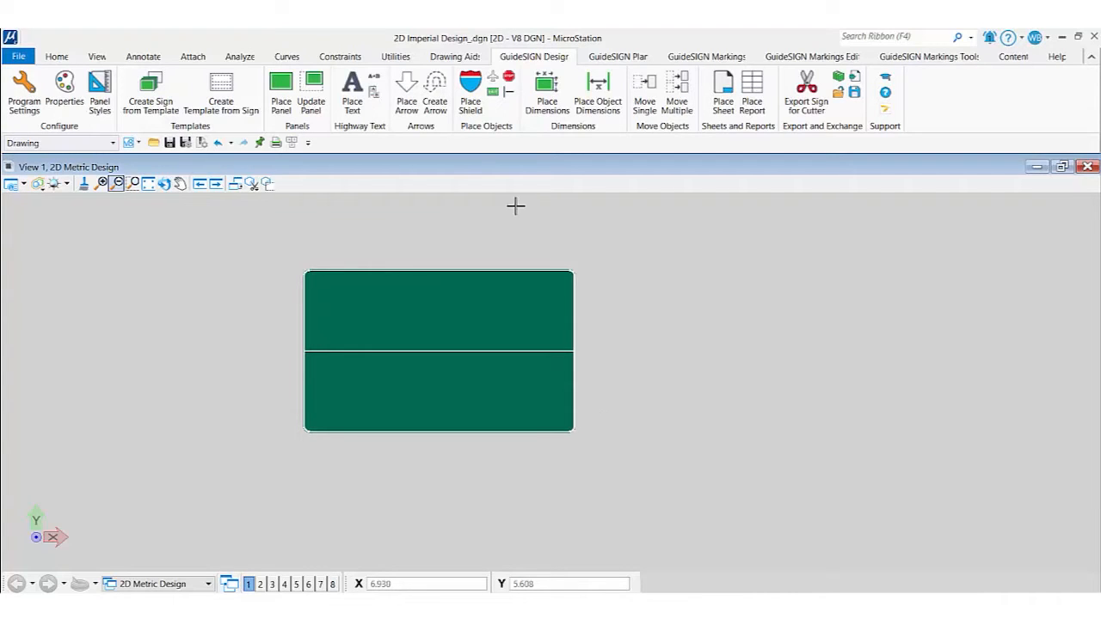
- Select the AR_FISHOOK arrow from the Diagrammatic 2 library for the sign panel
{"action": "left_click", "coordinate": [405, 86]}
{"action": "left_click", "coordinate": [377, 308]}
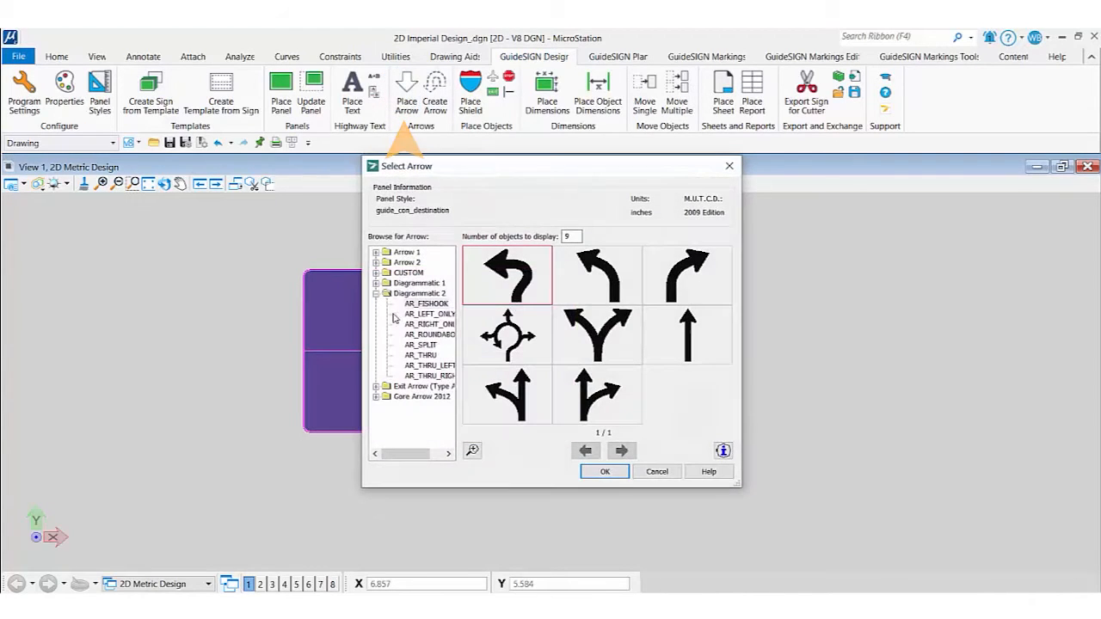
{"action": "left_click", "coordinate": [601, 473]}
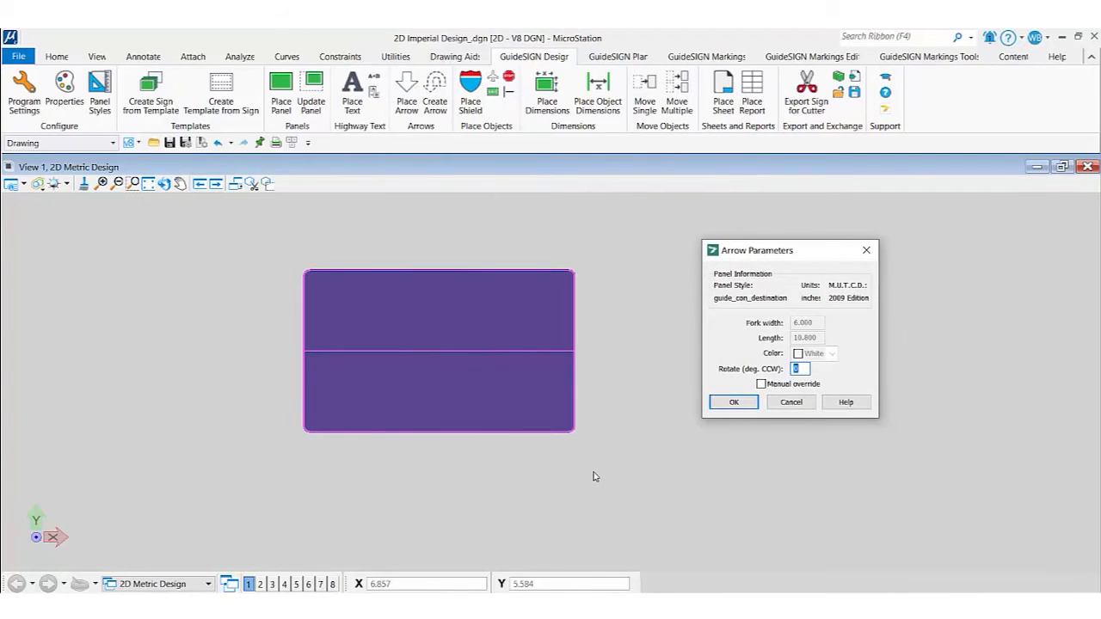
- Manually override the arrow's fork width to 8 inches and place it in the upper panel section, snapped to the margins
{"action": "left_click", "coordinate": [799, 386]}
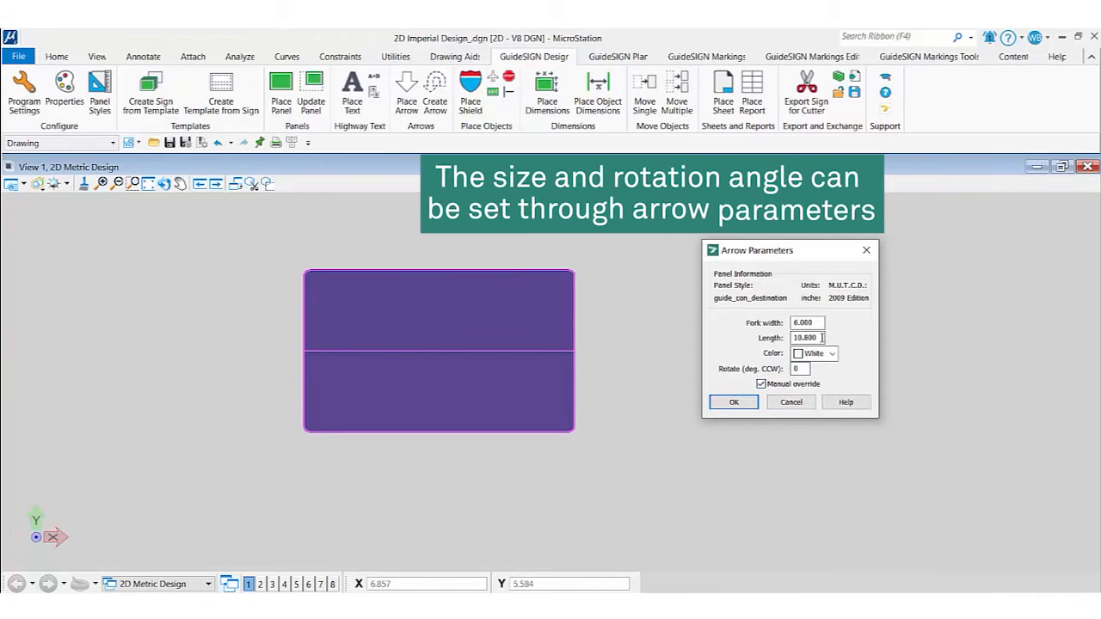
{"action": "left_click_drag", "start_coordinate": [822, 322], "coordinate": [774, 325]}
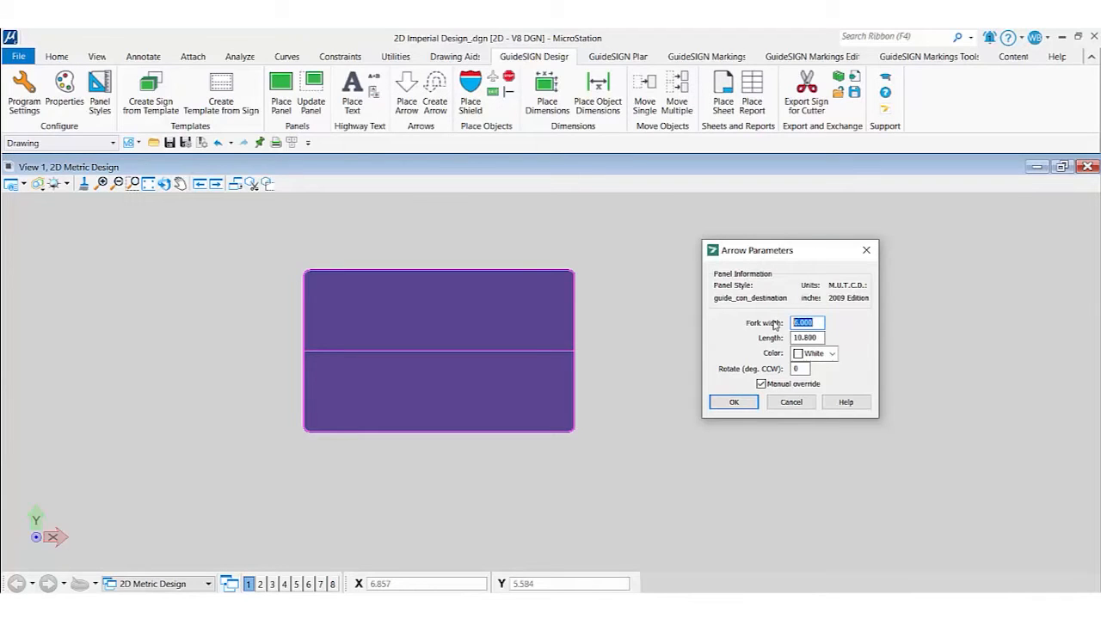
{"action": "type", "text": "8"}
{"action": "key", "text": "Tab"}
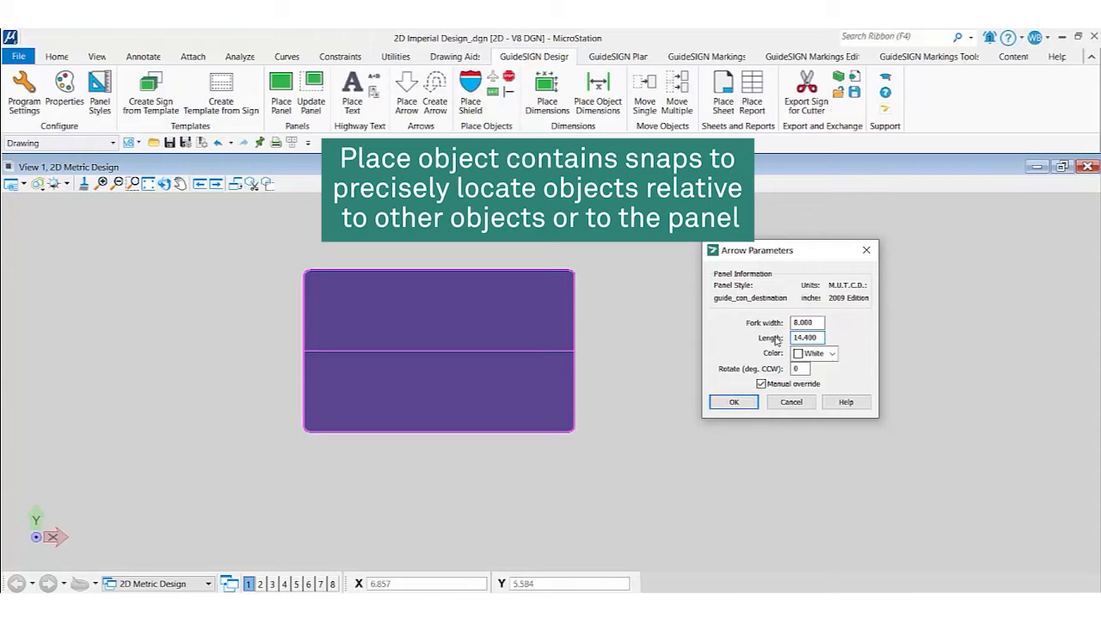
{"action": "left_click", "coordinate": [735, 399]}
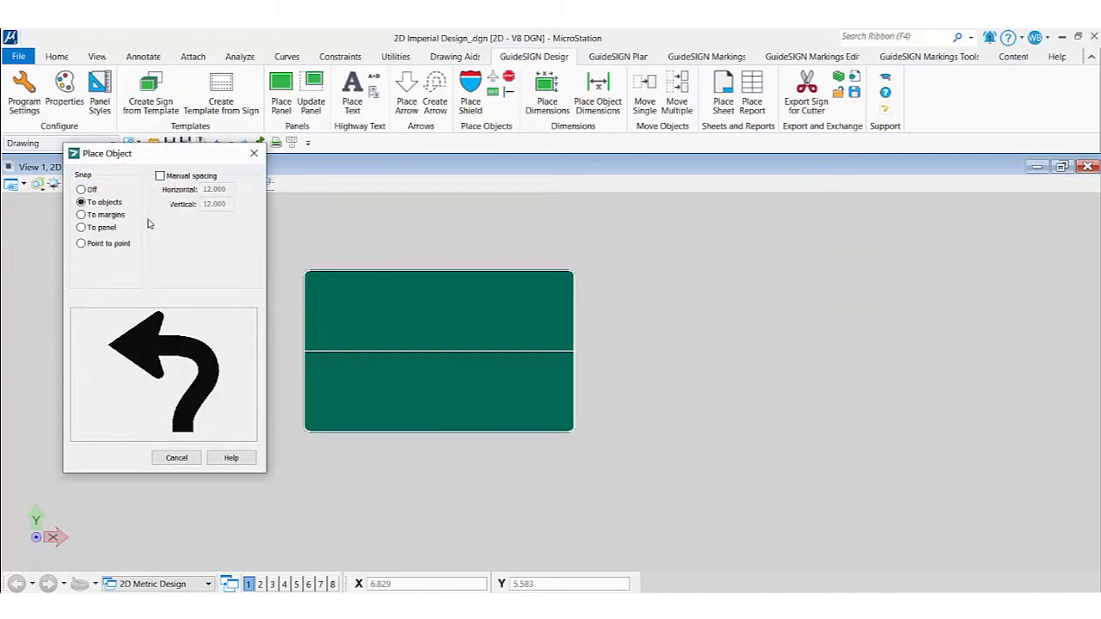
{"action": "left_click", "coordinate": [116, 215]}
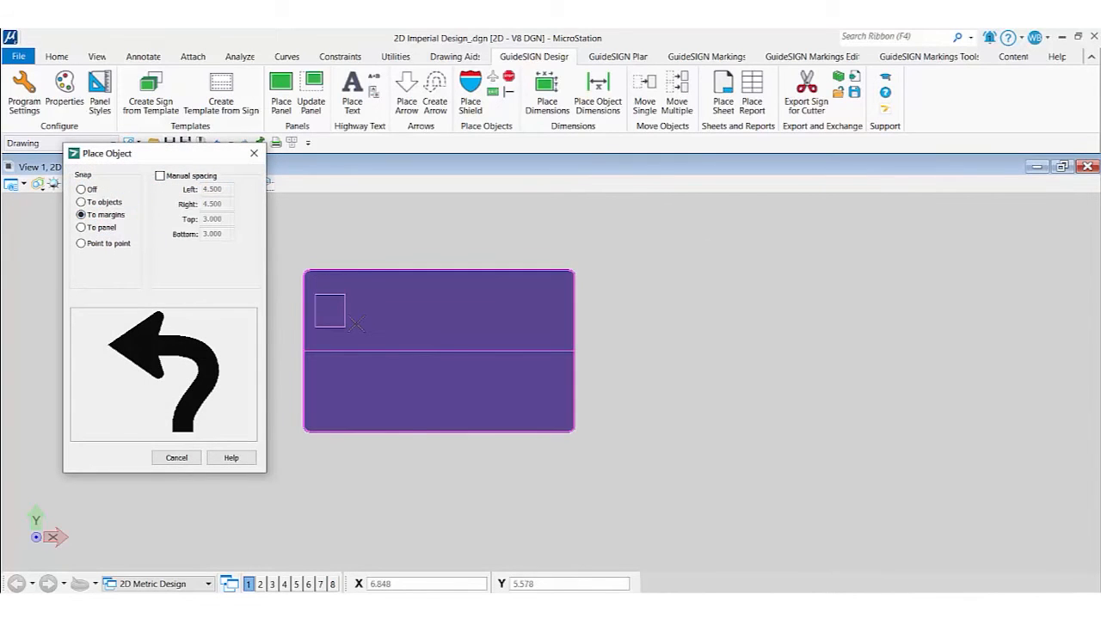
{"action": "left_click", "coordinate": [330, 308]}
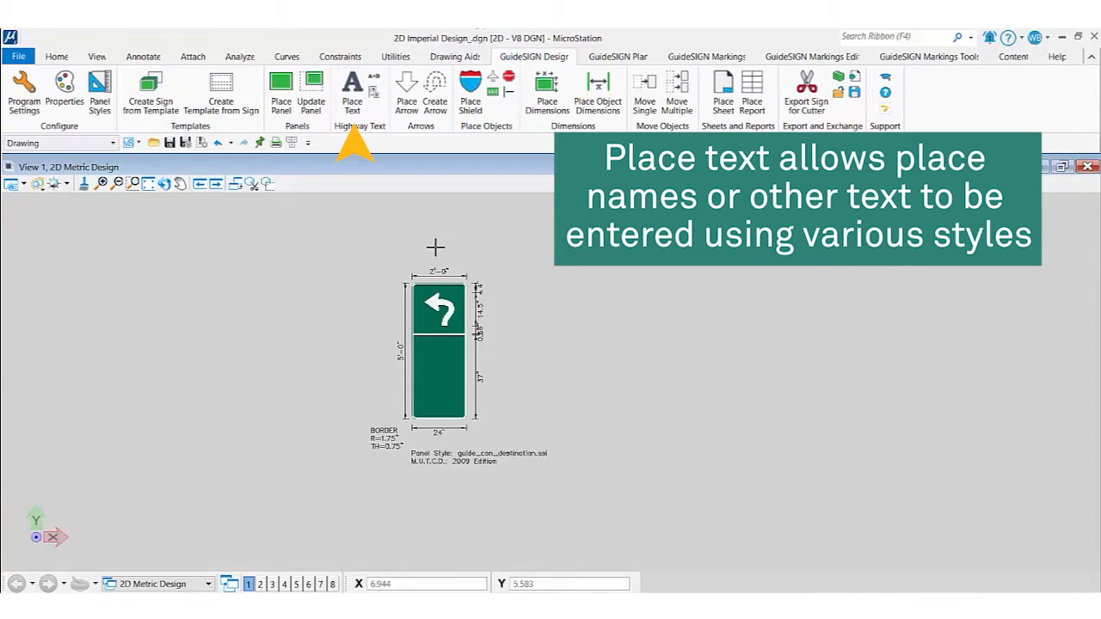
- Place the highway text "Sparta" in the Name style beside the arrow in the upper panel section
{"action": "scroll", "coordinate": [440, 295], "scroll_direction": "up", "scroll_amount": 5}
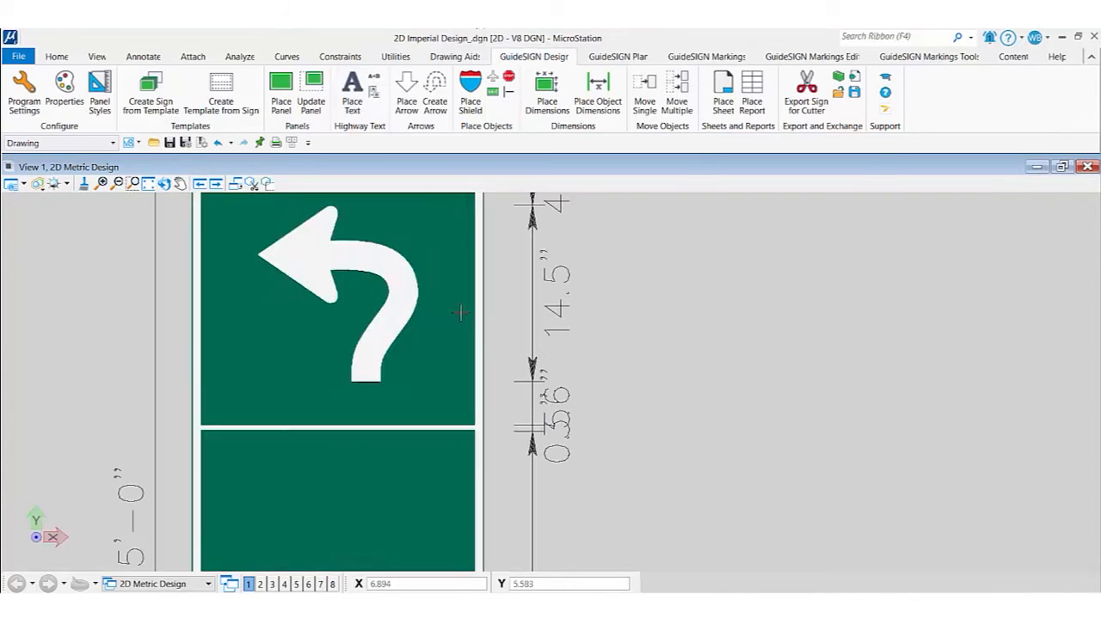
{"action": "left_click", "coordinate": [439, 295]}
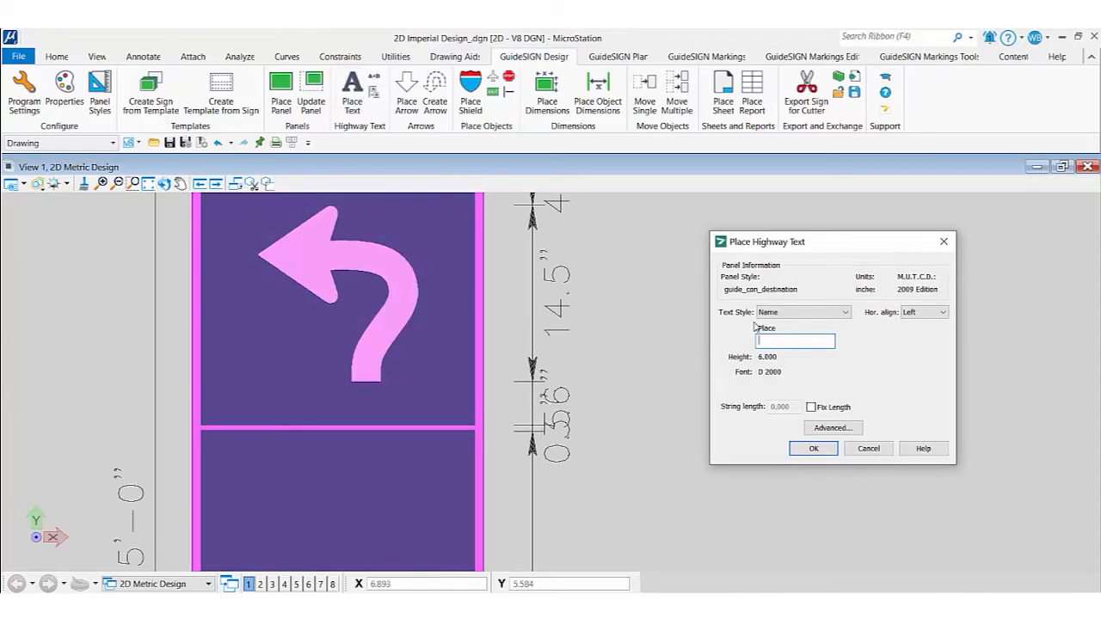
{"action": "type", "text": "Sparta"}
{"action": "left_click", "coordinate": [812, 448]}
{"action": "left_click", "coordinate": [620, 341]}
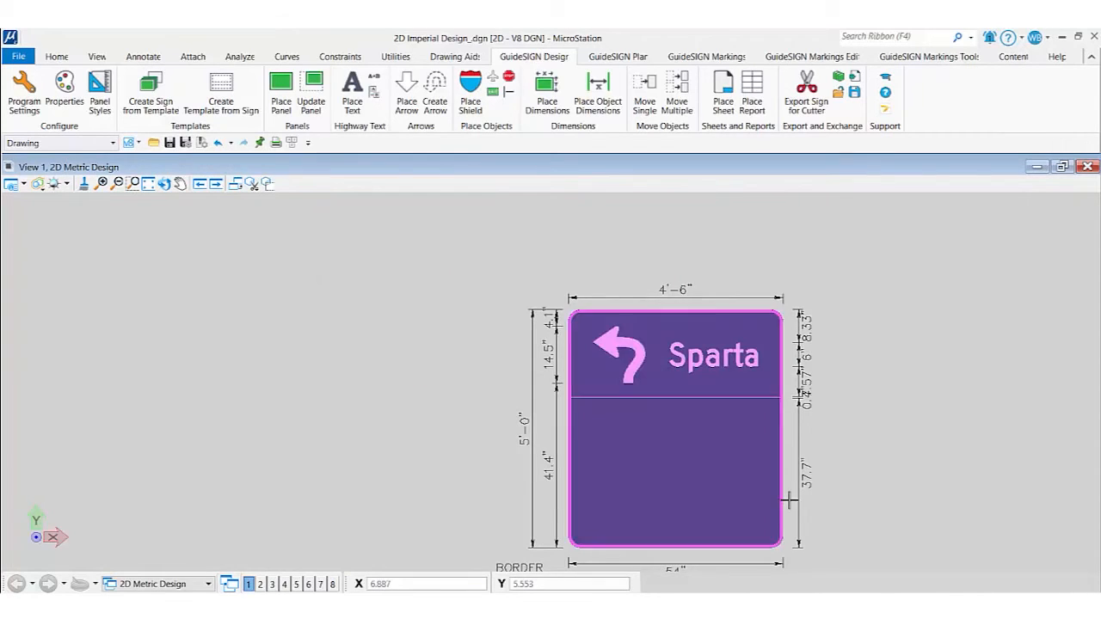
- Place a two-digit US route shield numbered 66, manually sized to 12 inches high, after Sparta and snapped to objects
{"action": "left_click", "coordinate": [474, 109]}
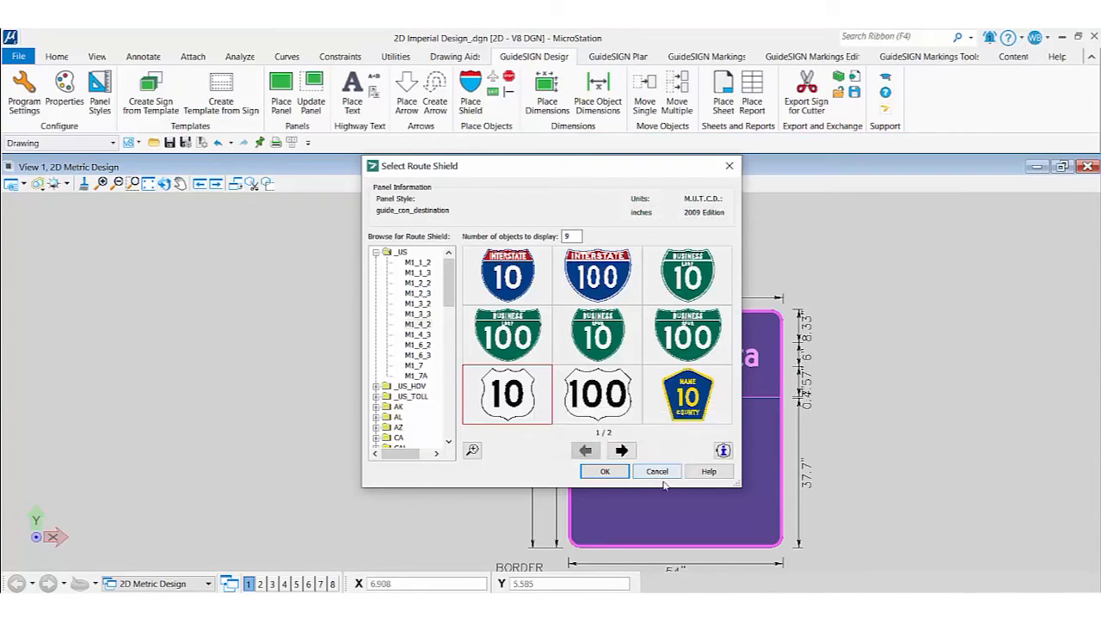
{"action": "left_click", "coordinate": [590, 473]}
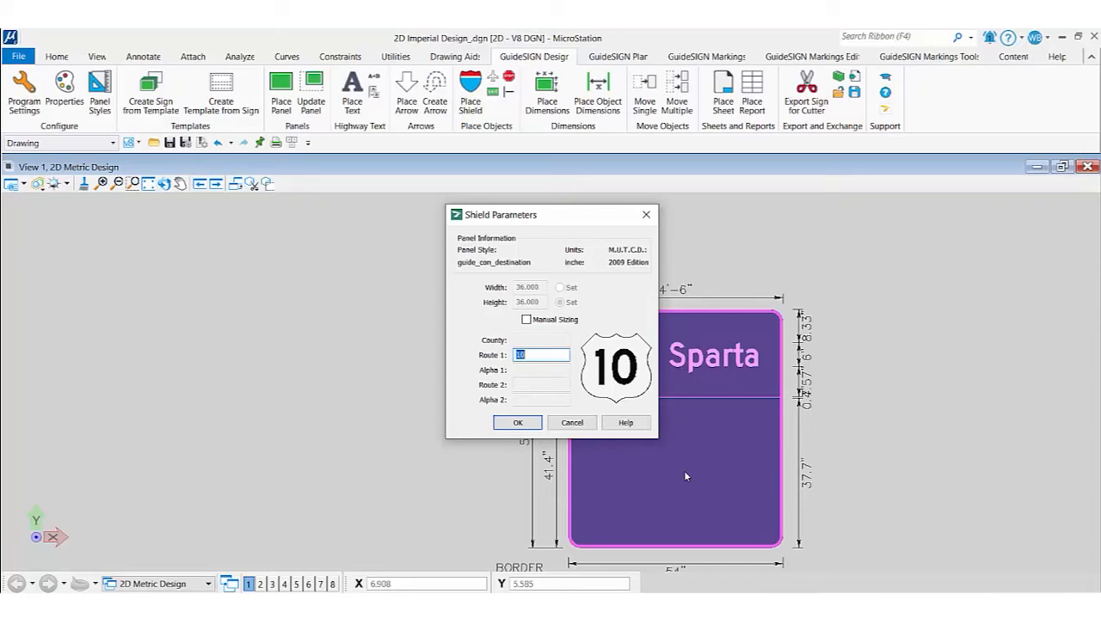
{"action": "type", "text": "66"}
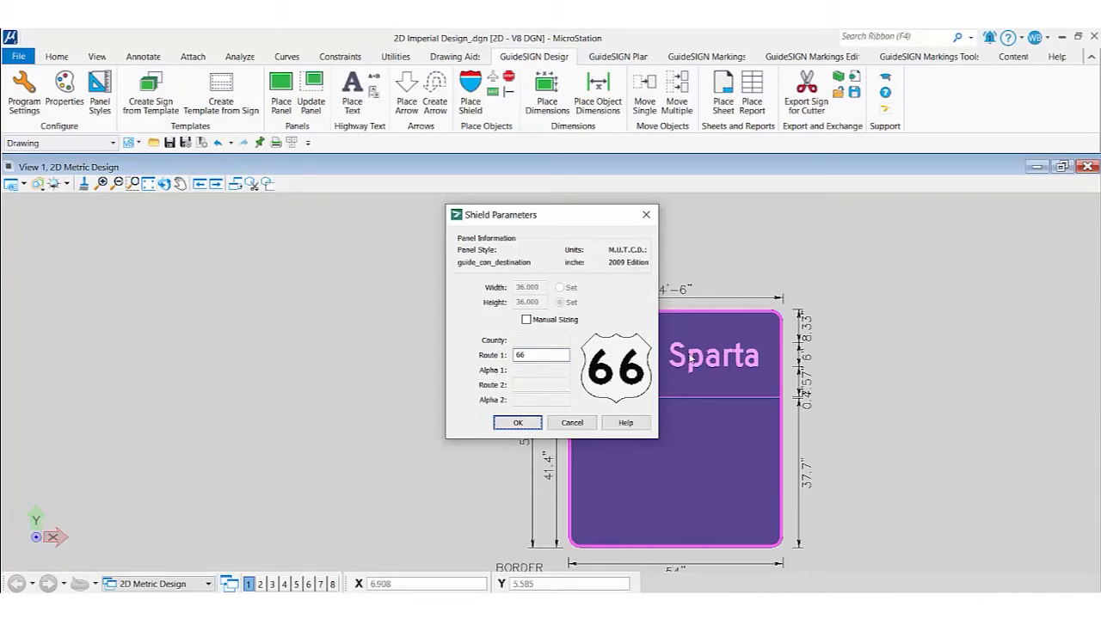
{"action": "left_click", "coordinate": [554, 318]}
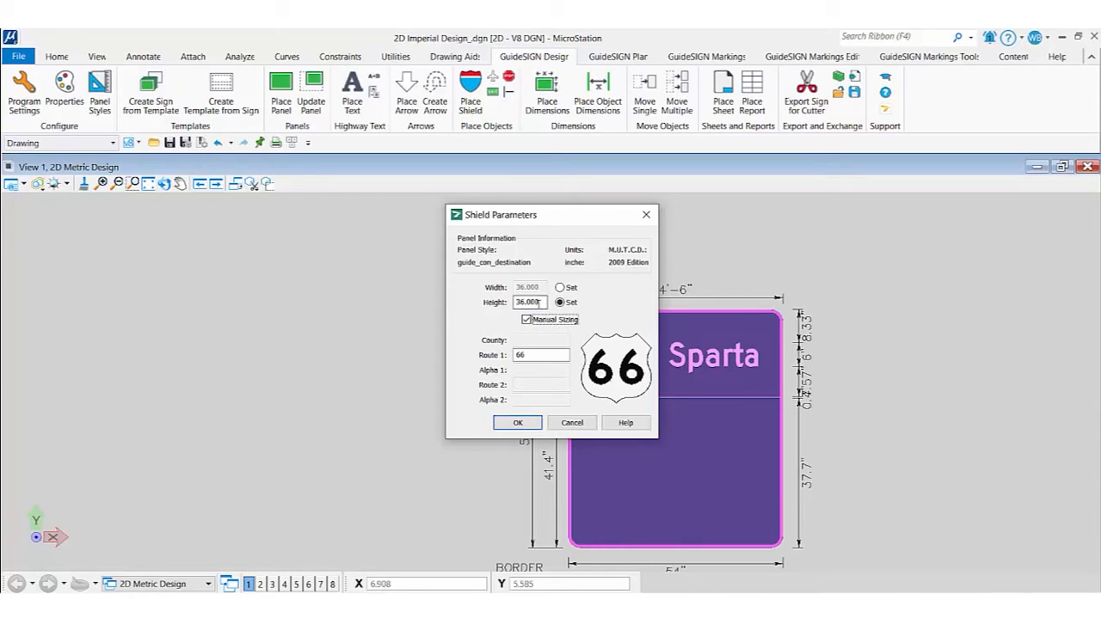
{"action": "type", "text": "12"}
{"action": "key", "text": "Tab"}
{"action": "left_click", "coordinate": [520, 422]}
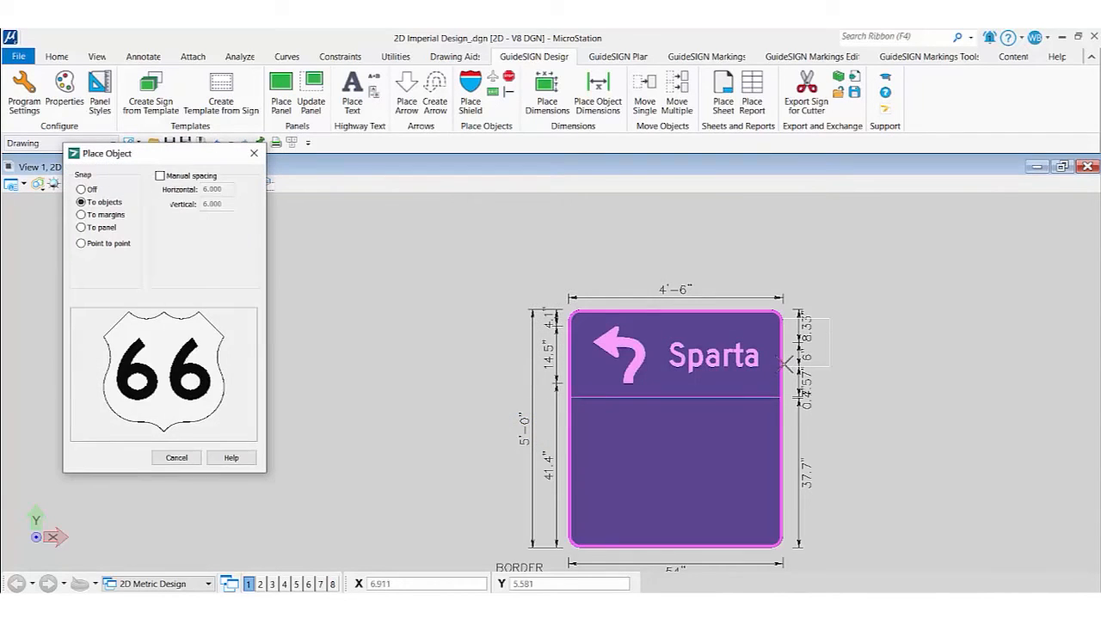
{"action": "left_click", "coordinate": [785, 376]}
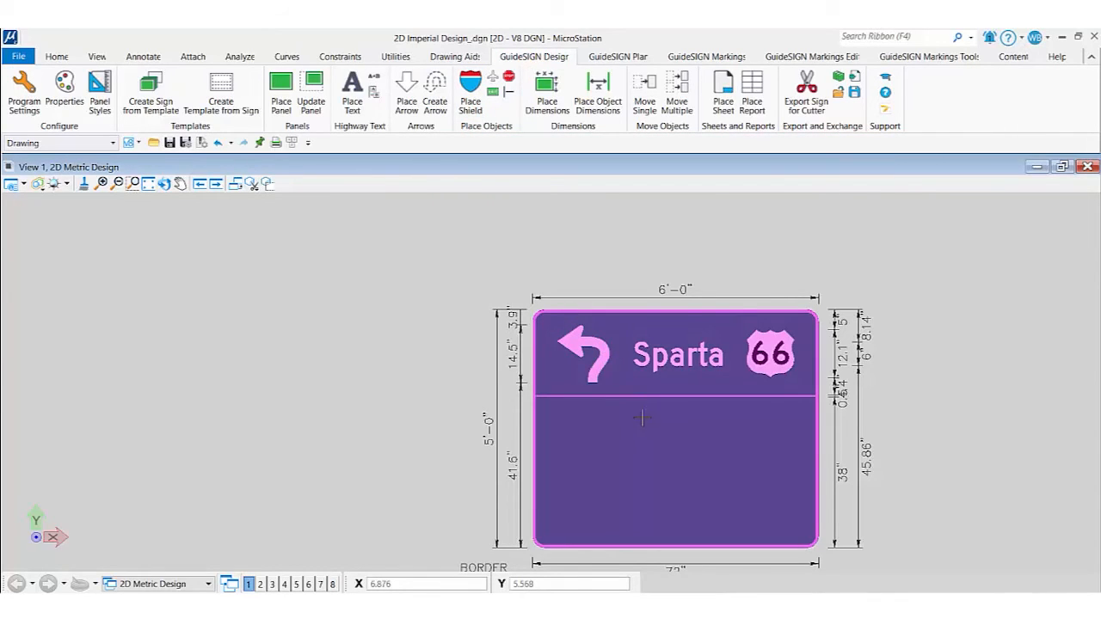
- Place an Interstate shield numbered 77, manually sized to 12 inches high, centered in the lower panel section and snapped to margins
{"action": "left_click", "coordinate": [675, 451]}
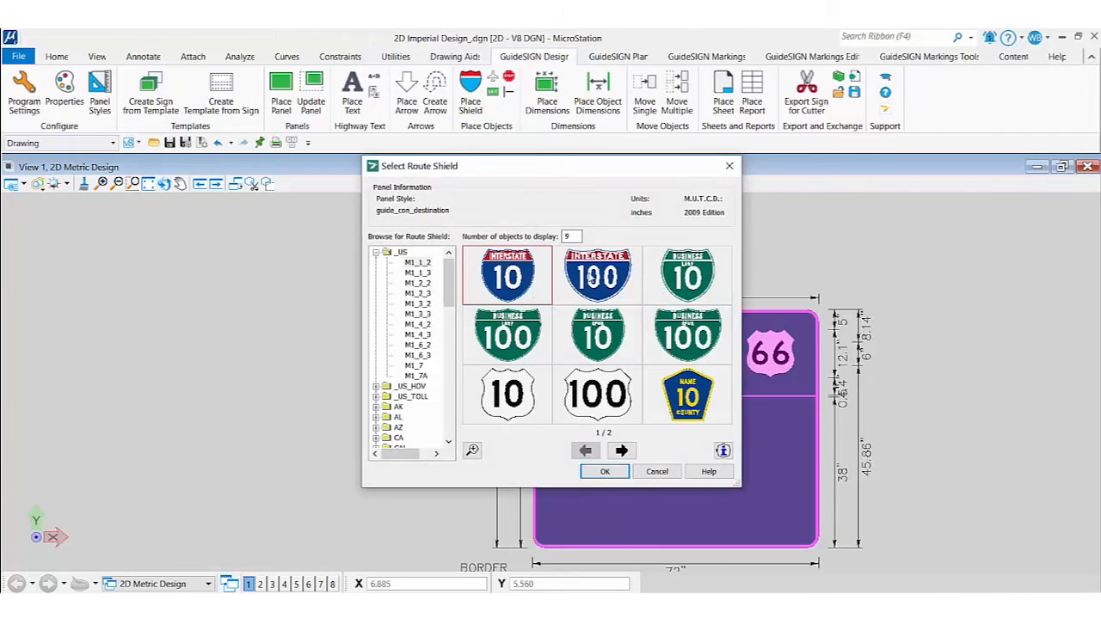
{"action": "left_click", "coordinate": [604, 471]}
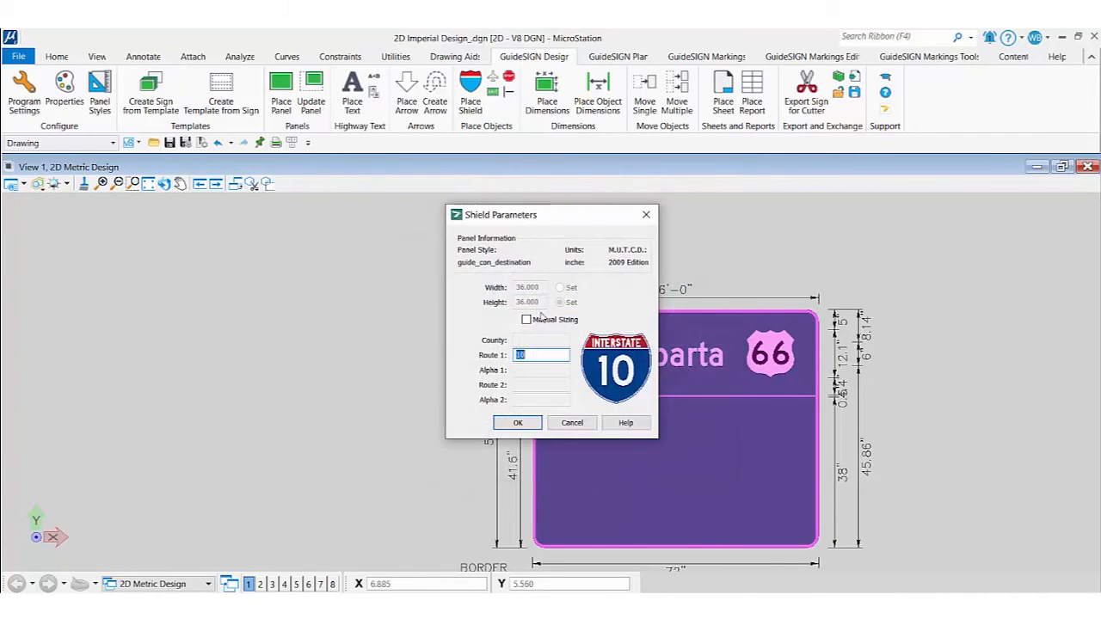
{"action": "left_click", "coordinate": [526, 320]}
{"action": "double_click", "coordinate": [528, 302]}
{"action": "type", "text": "12"}
{"action": "key", "text": "Tab"}
{"action": "left_click_drag", "start_coordinate": [544, 353], "coordinate": [496, 351]}
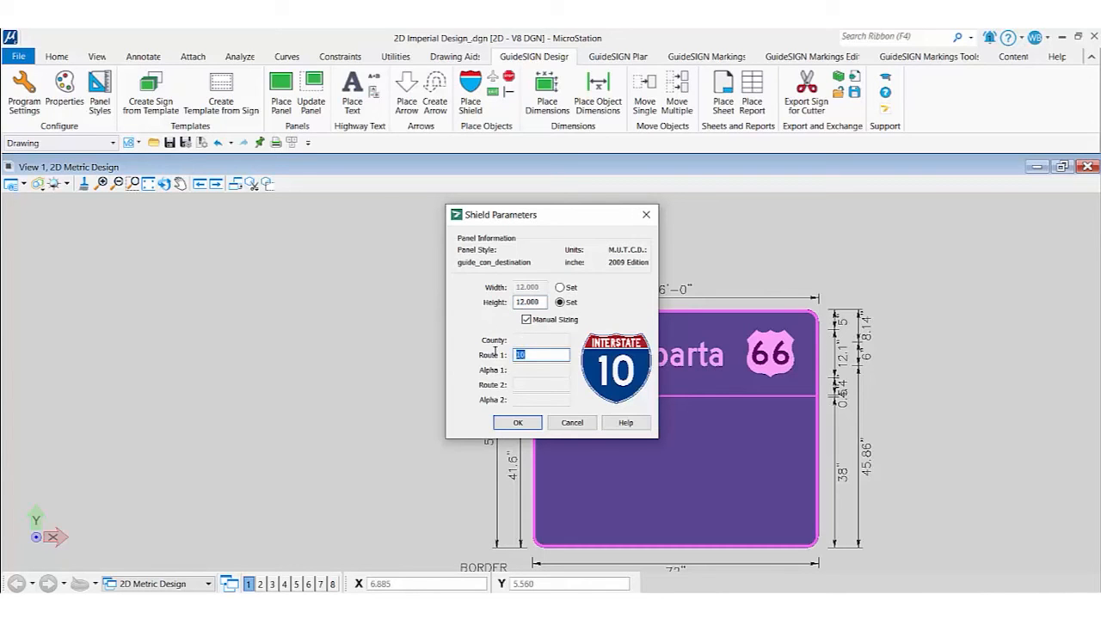
{"action": "type", "text": "77"}
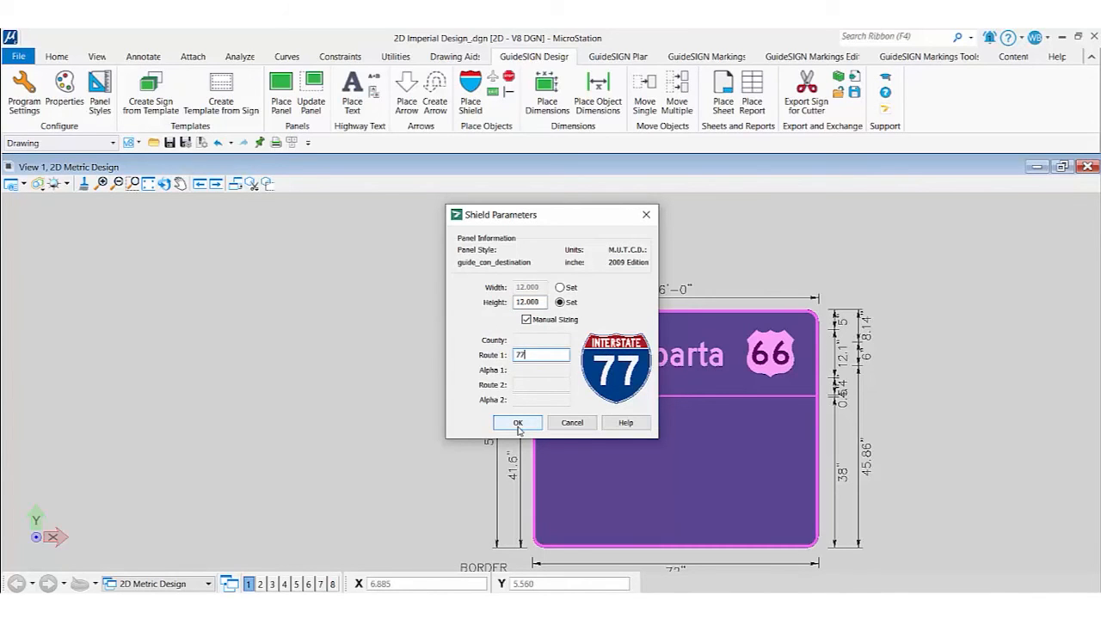
{"action": "left_click", "coordinate": [518, 424]}
{"action": "left_click", "coordinate": [105, 215]}
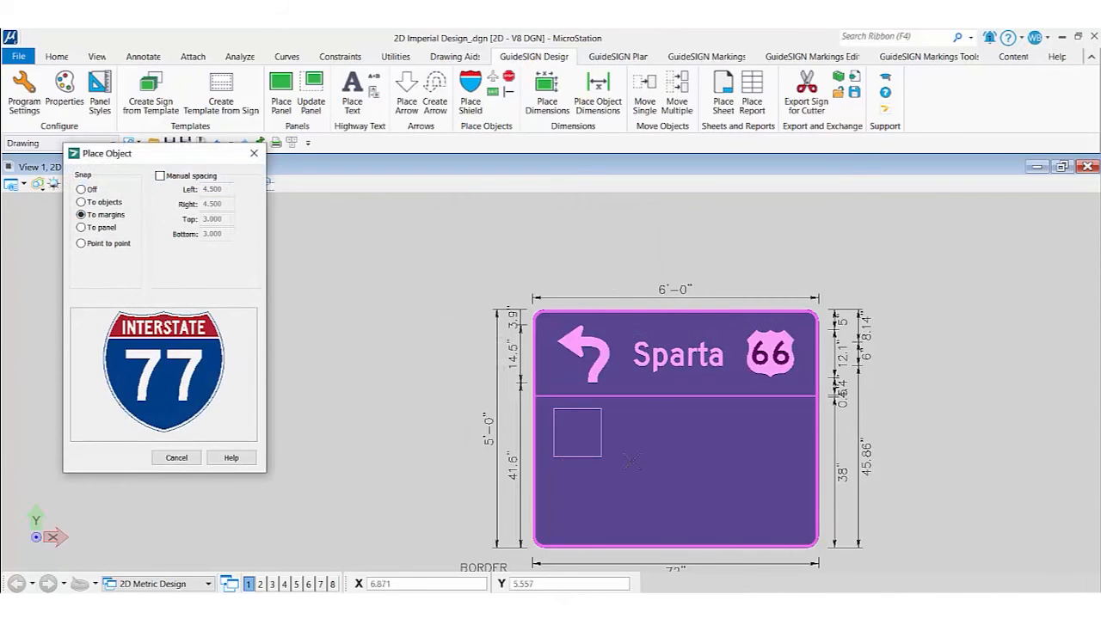
{"action": "left_click", "coordinate": [677, 433]}
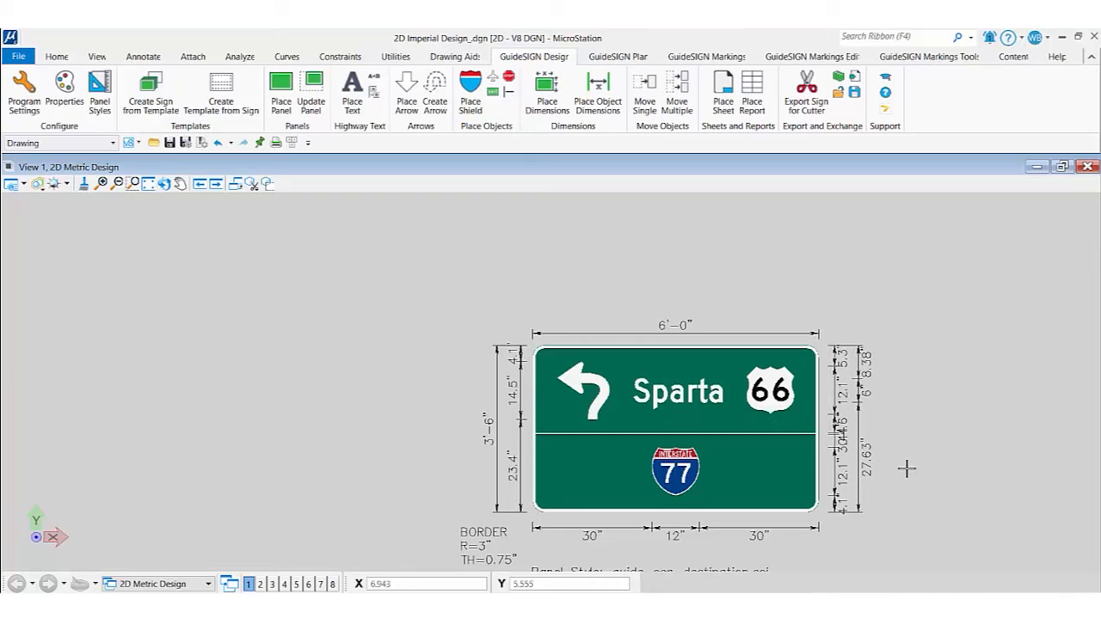
- Place the highway text "Athena" in the Name style beside the Interstate 77 shield in the lower panel section
{"action": "left_click", "coordinate": [352, 112]}
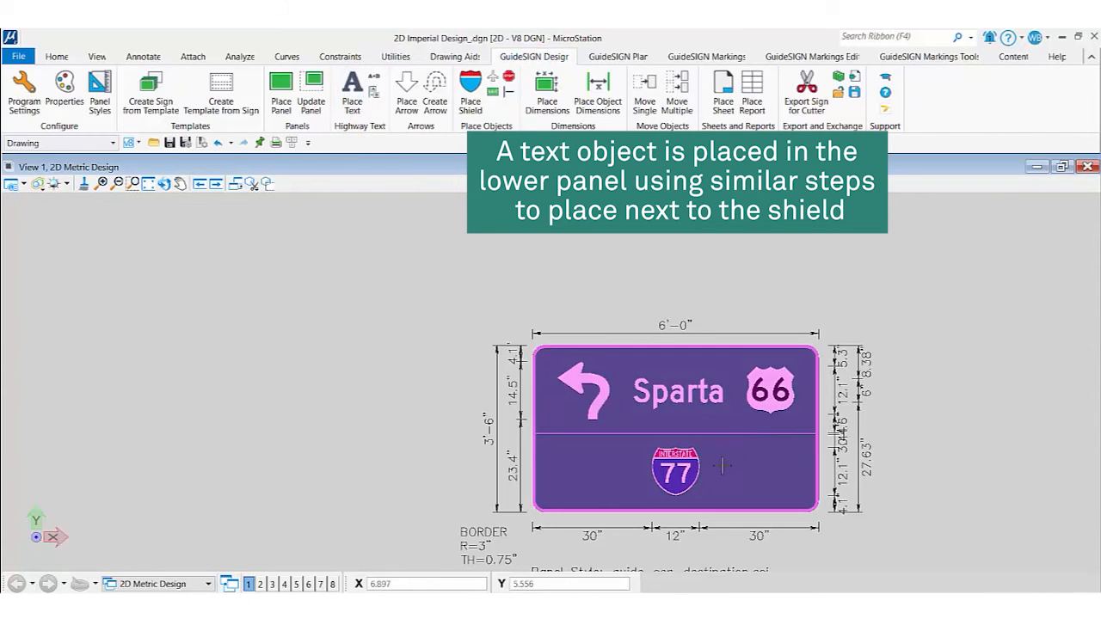
{"action": "left_click", "coordinate": [775, 469]}
{"action": "type", "text": "A"}
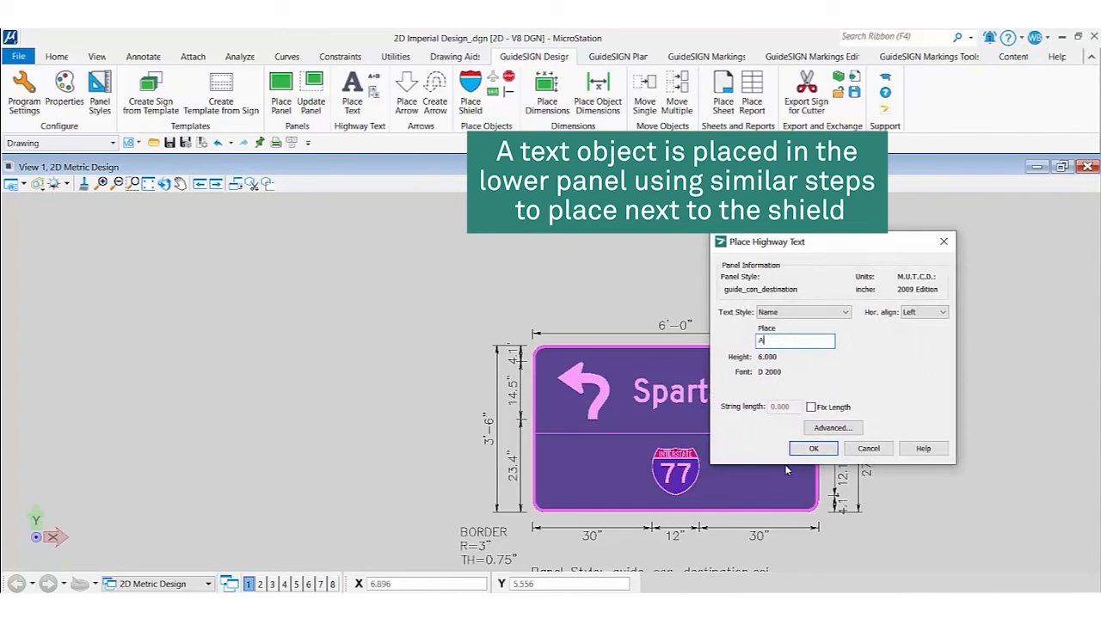
{"action": "type", "text": "thena"}
{"action": "left_click", "coordinate": [796, 449]}
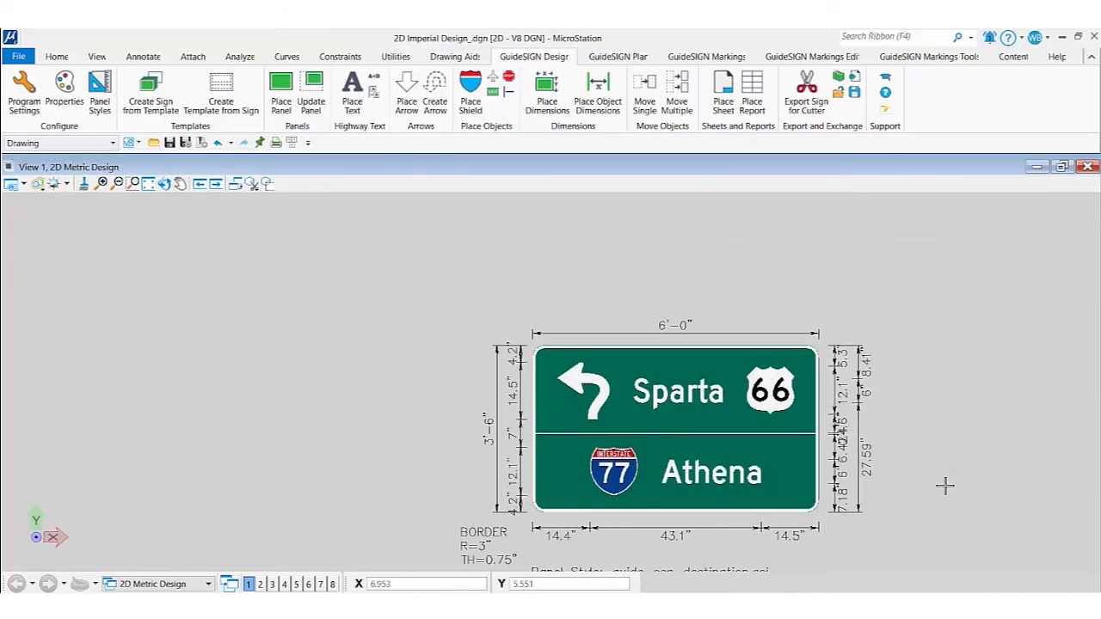
- Start placing an arrow on the sign panel, choosing the AR_Type D arrow from the Arrow 1 library
{"action": "left_click", "coordinate": [406, 90]}
{"action": "left_click", "coordinate": [784, 469]}
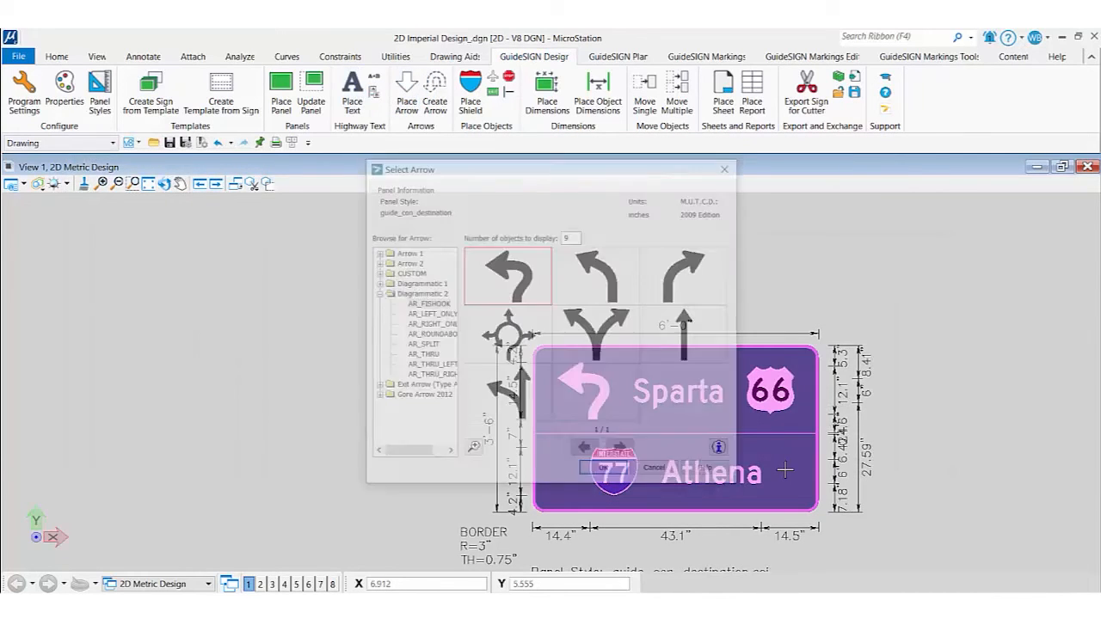
{"action": "left_click", "coordinate": [376, 293]}
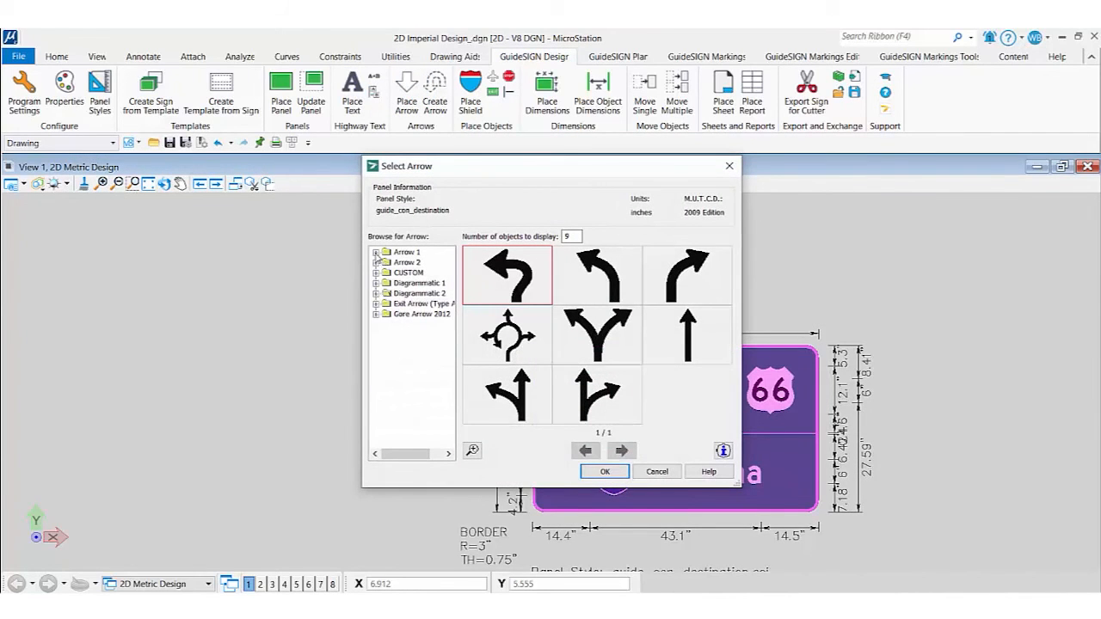
{"action": "left_click", "coordinate": [375, 252]}
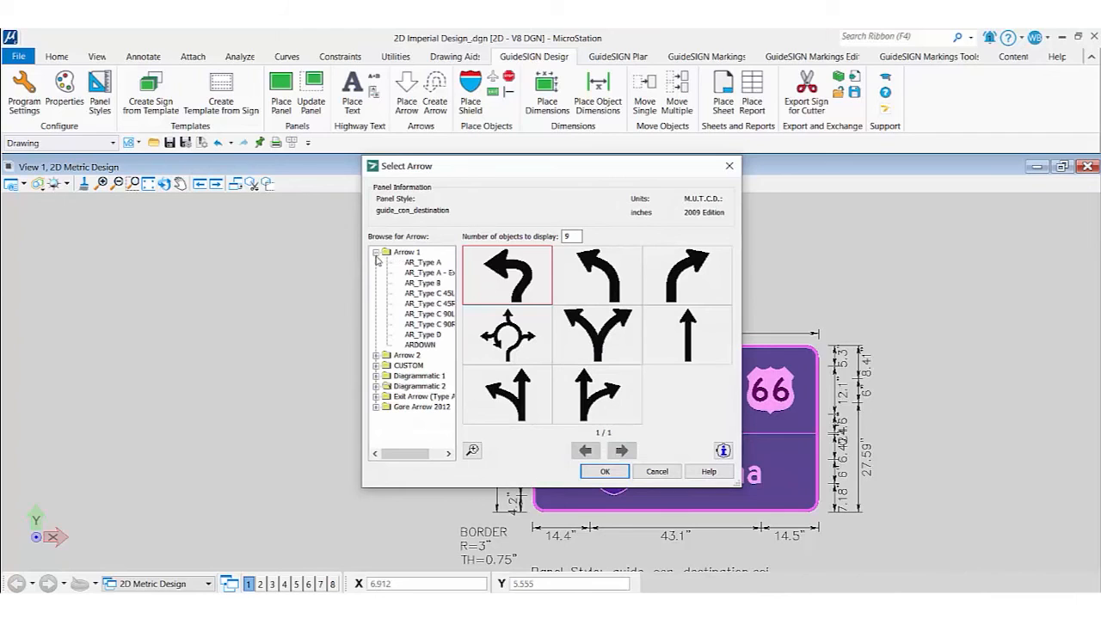
{"action": "left_click", "coordinate": [423, 335]}
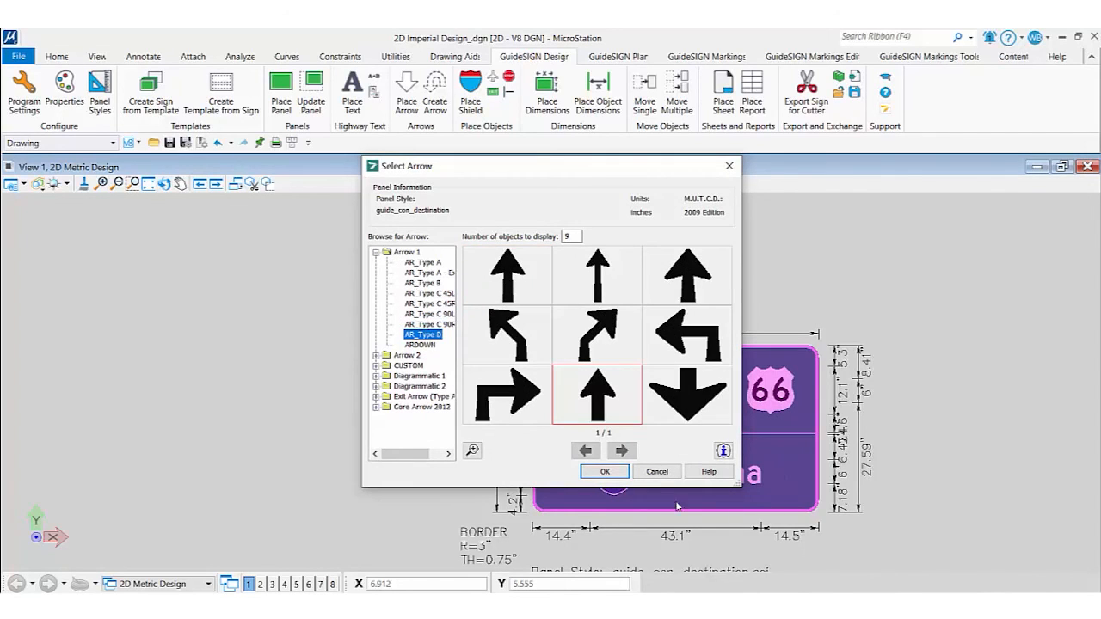
{"action": "left_click", "coordinate": [606, 470]}
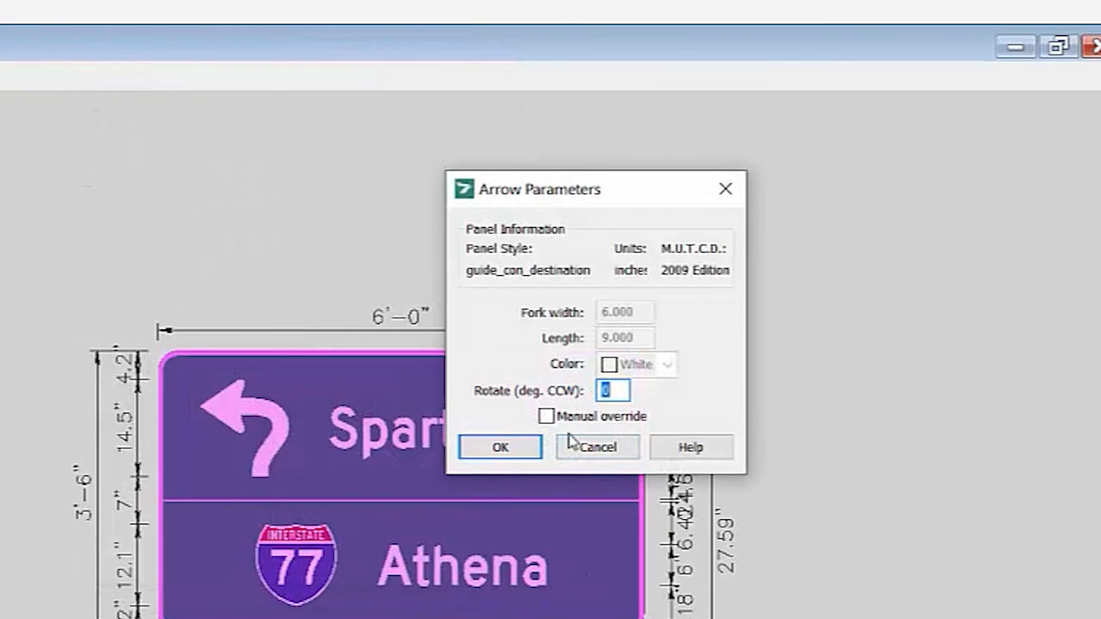
- Rotate the arrow 270 degrees counterclockwise and place it after Athena in the lower panel section, snapped to objects
{"action": "type", "text": "270"}
{"action": "key", "text": "Tab"}
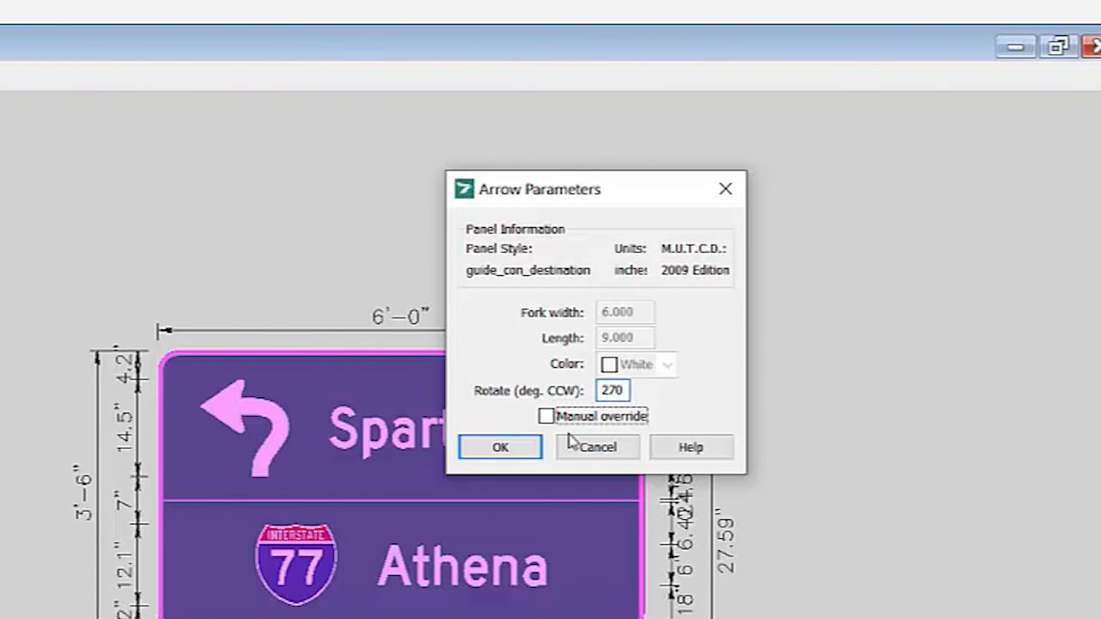
{"action": "key", "text": "Tab"}
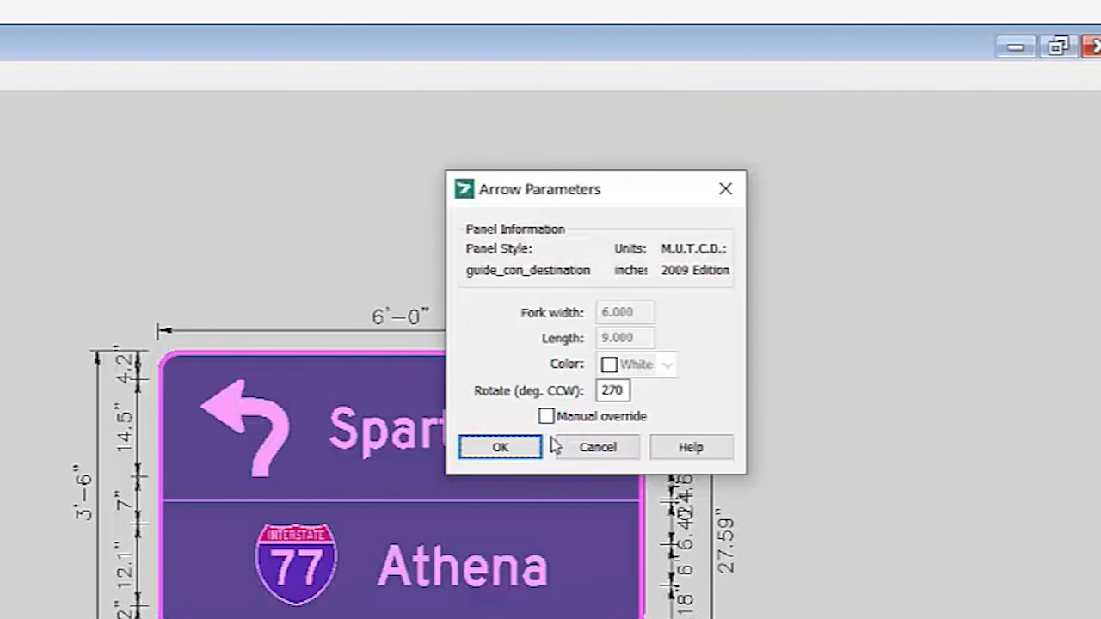
{"action": "left_click", "coordinate": [499, 448]}
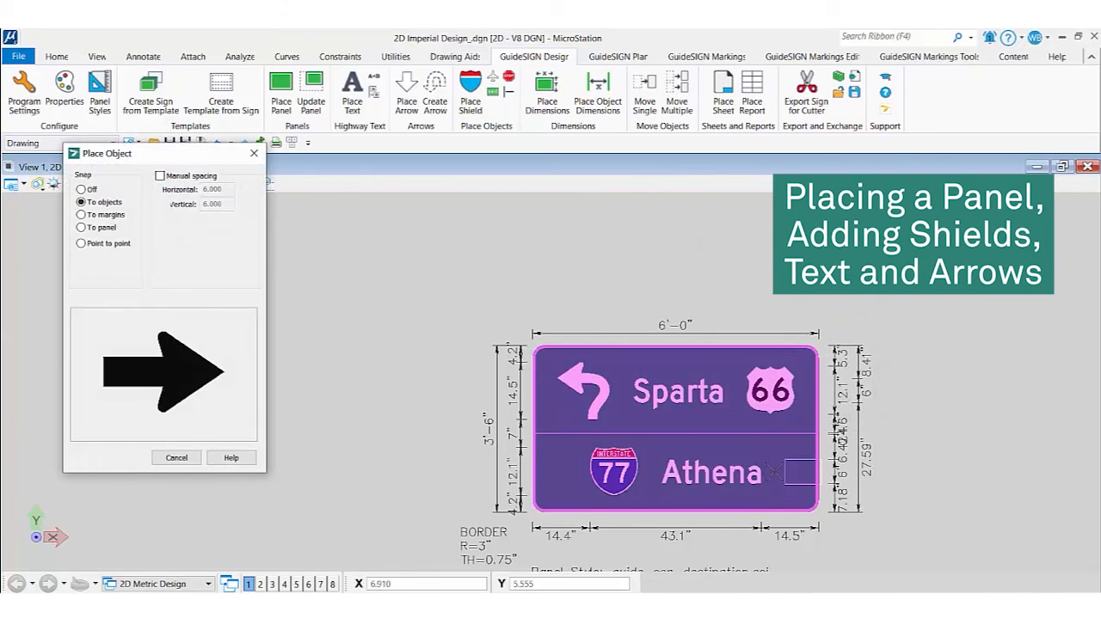
{"action": "left_click", "coordinate": [776, 475]}
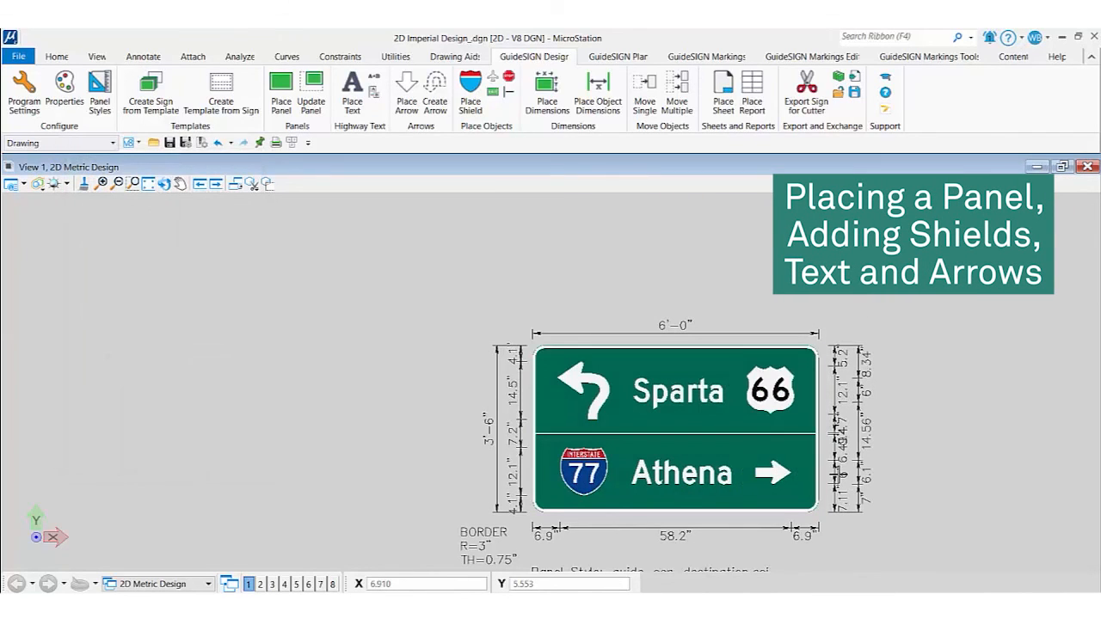